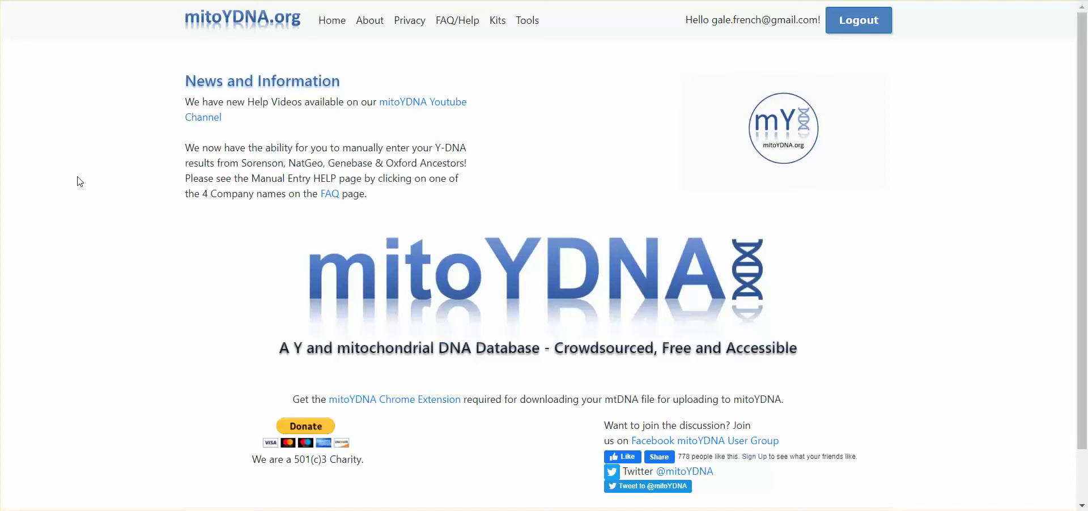
Step: Go to the mitoYDNA.org Tools page with the Lookup, Compare and Matches sections
left_click(526, 23)
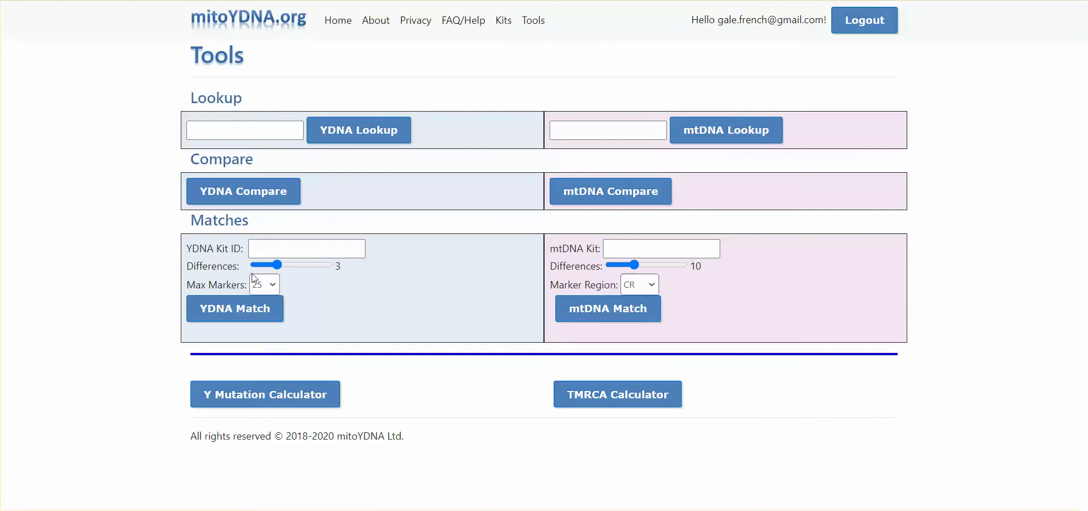
left_click(260, 249)
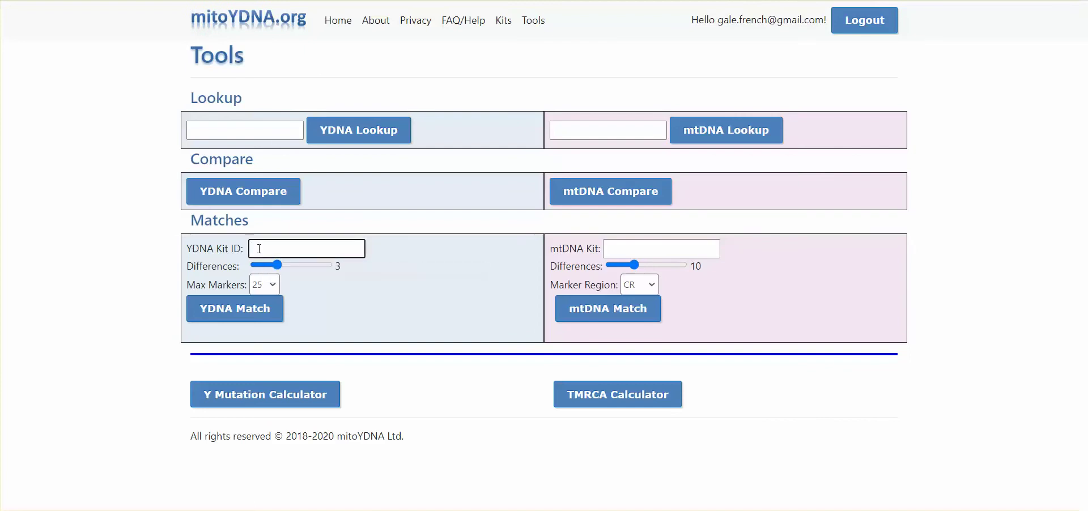
type("T10235")
left_click(270, 289)
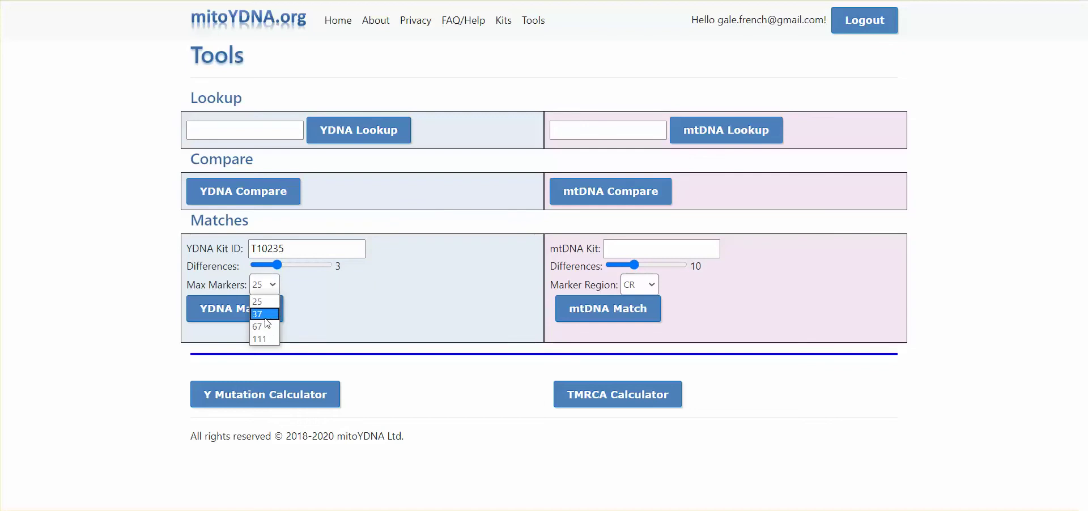
left_click(266, 318)
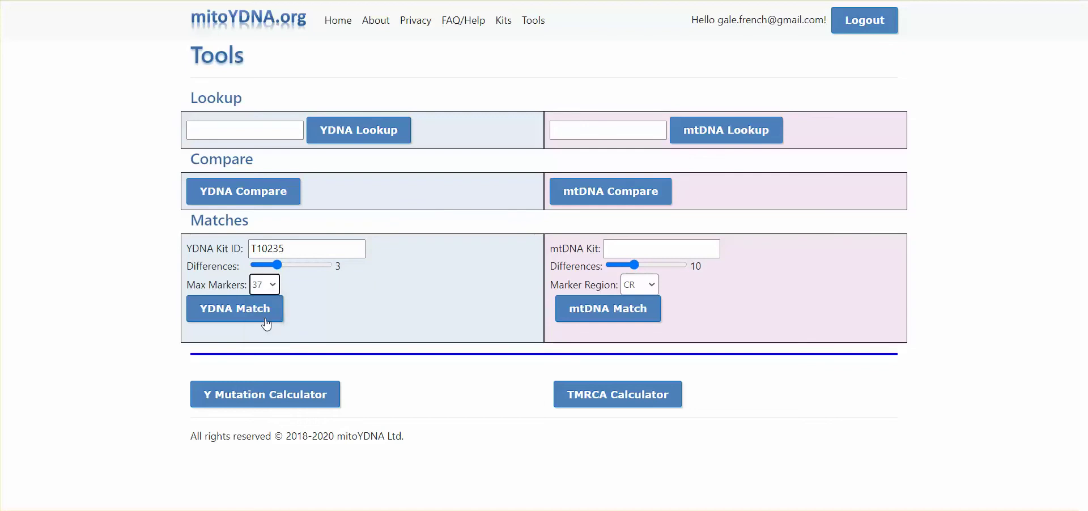
left_click(228, 313)
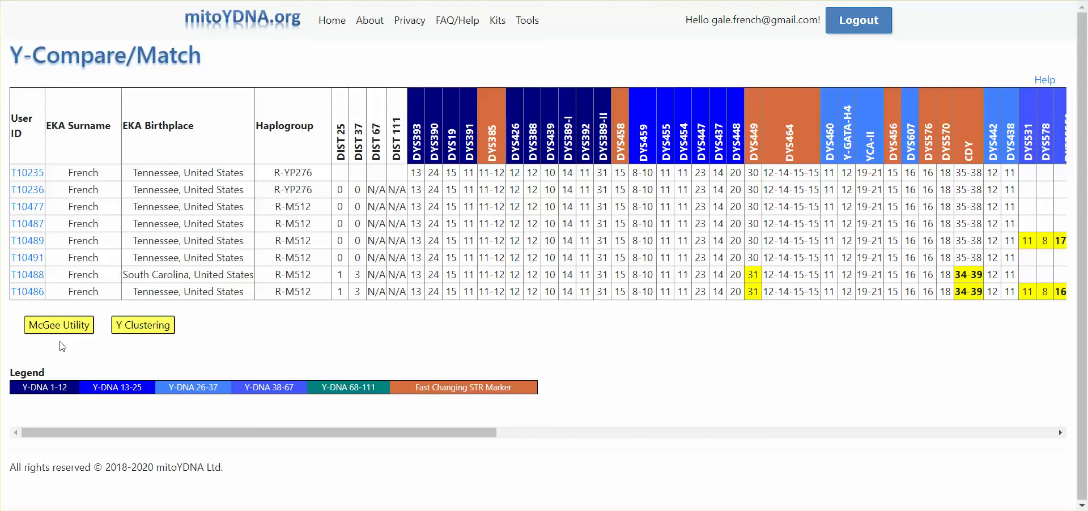
Step: Send the matches to McGee Y-Utility and paste the eight kits' haplotype data into its box
left_click(68, 326)
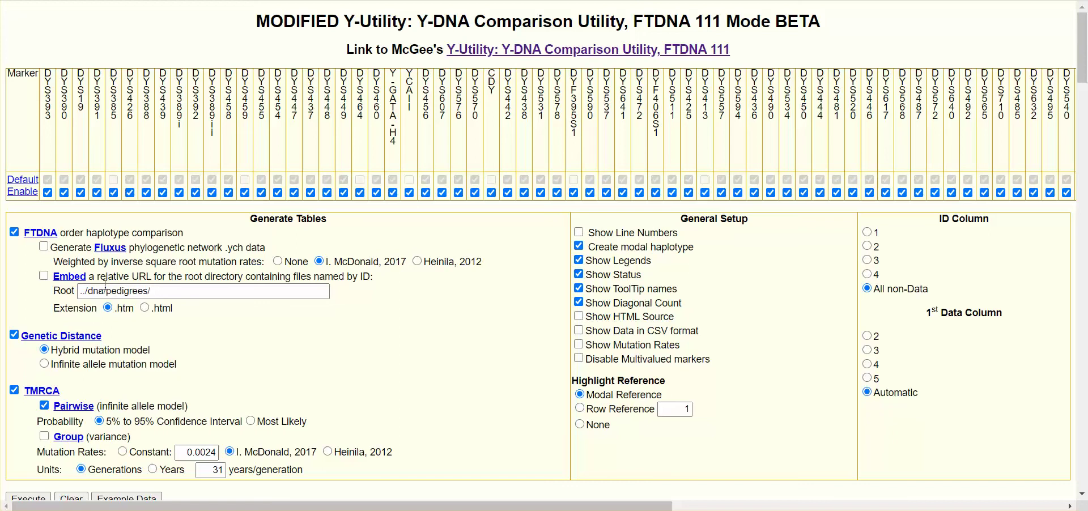
scroll(109, 325, "down", 3)
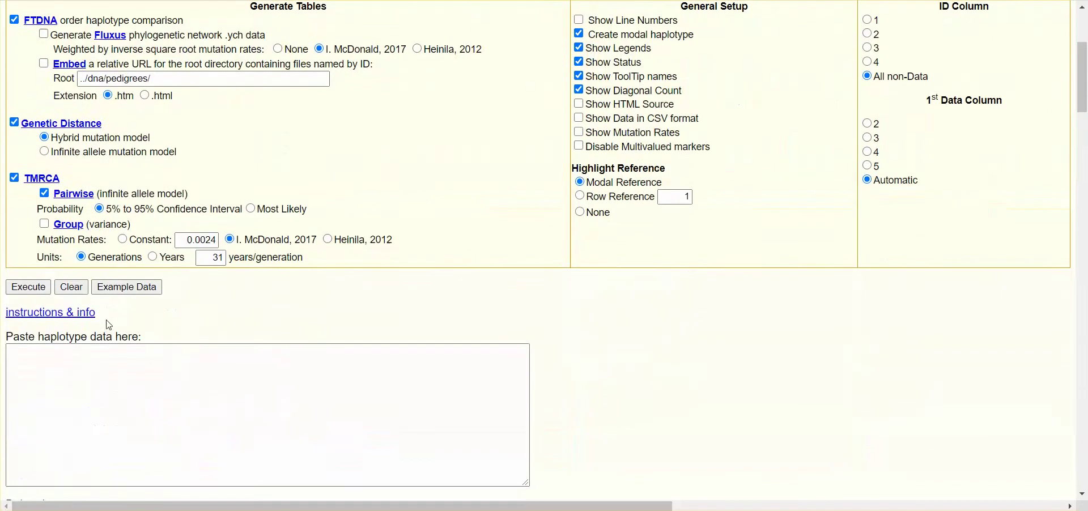
left_click(34, 371)
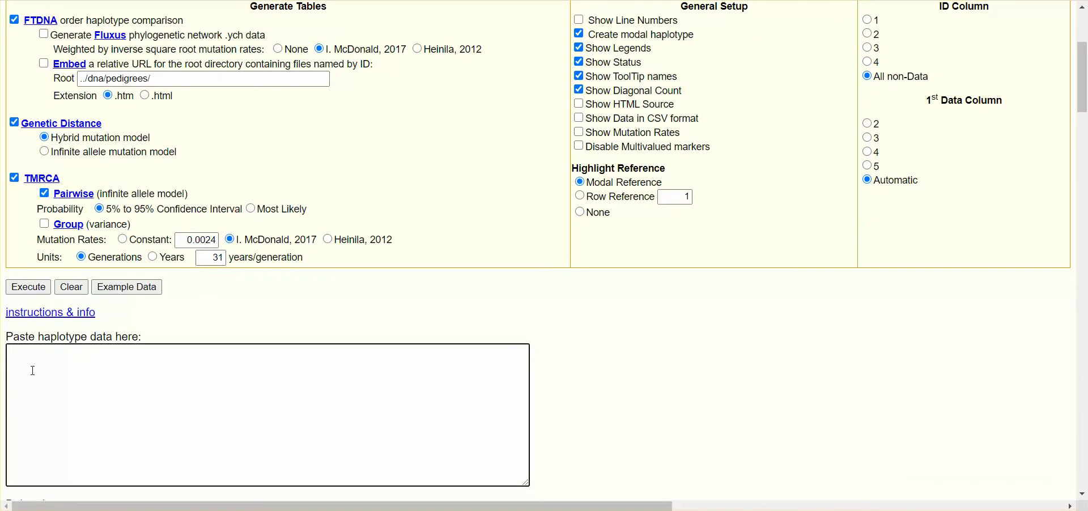
right_click(33, 371)
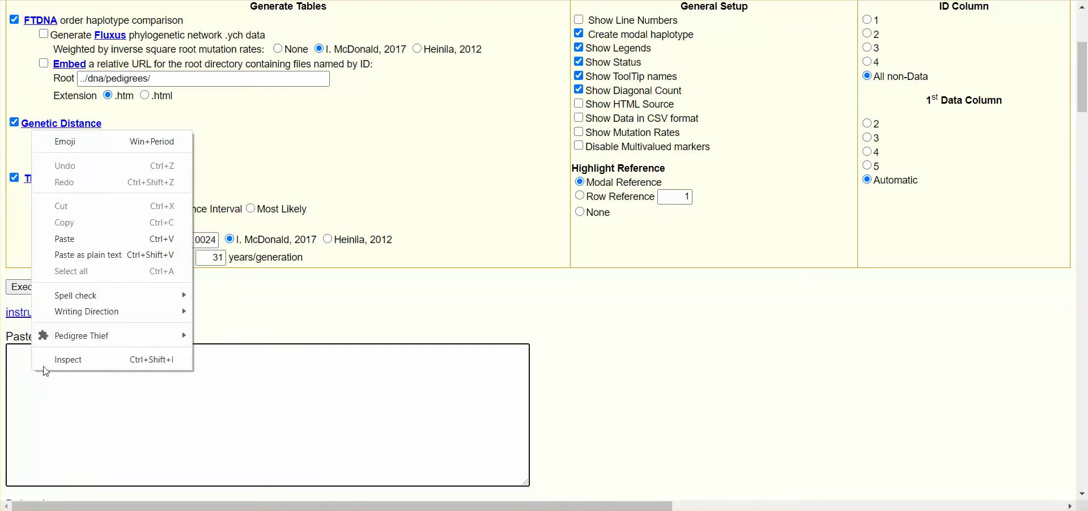
left_click(97, 239)
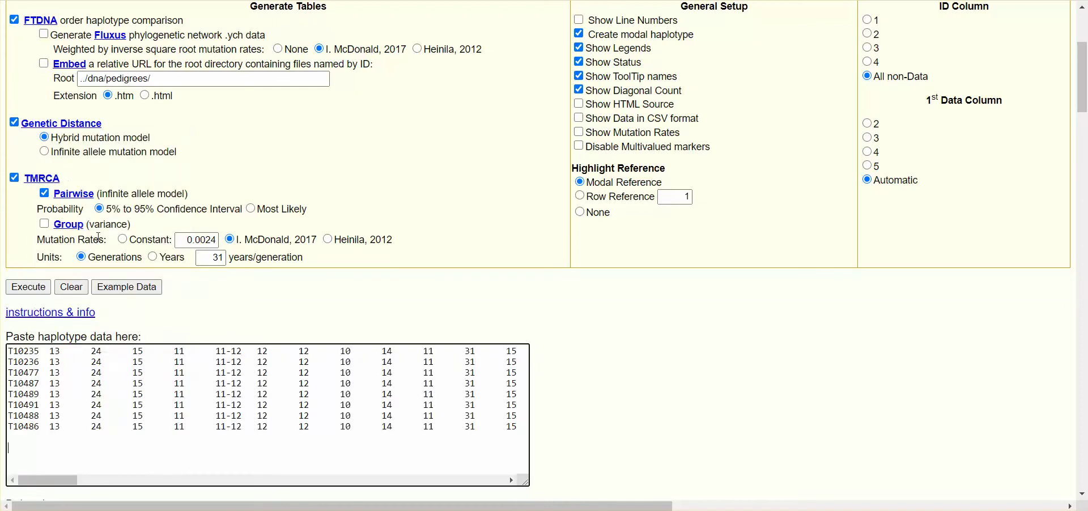
Step: Execute the McGee comparison and review the haplotype and genetic distance tables, e.g. DYS449 31 for T10486
left_click(28, 287)
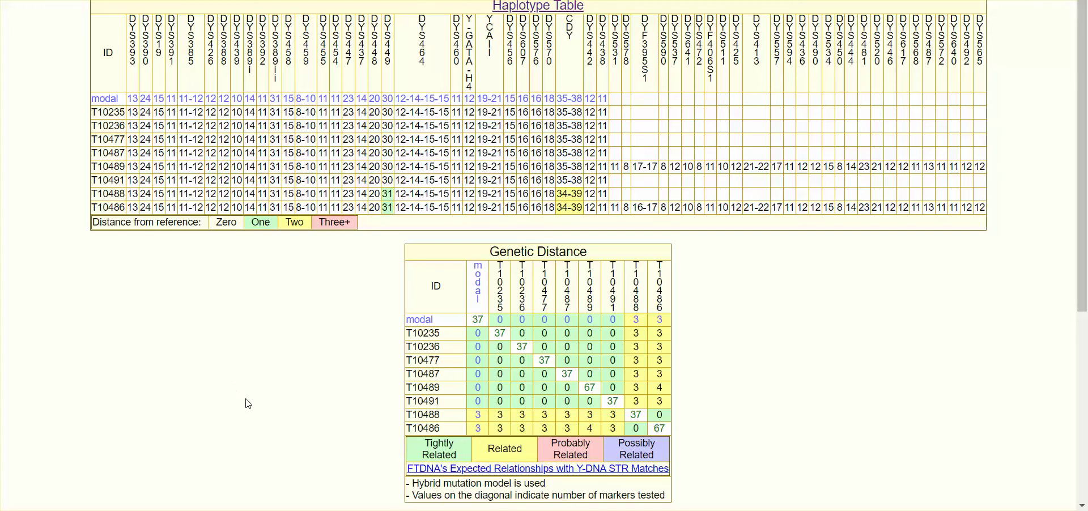
double_click(388, 208)
scroll(349, 361, "down", 1)
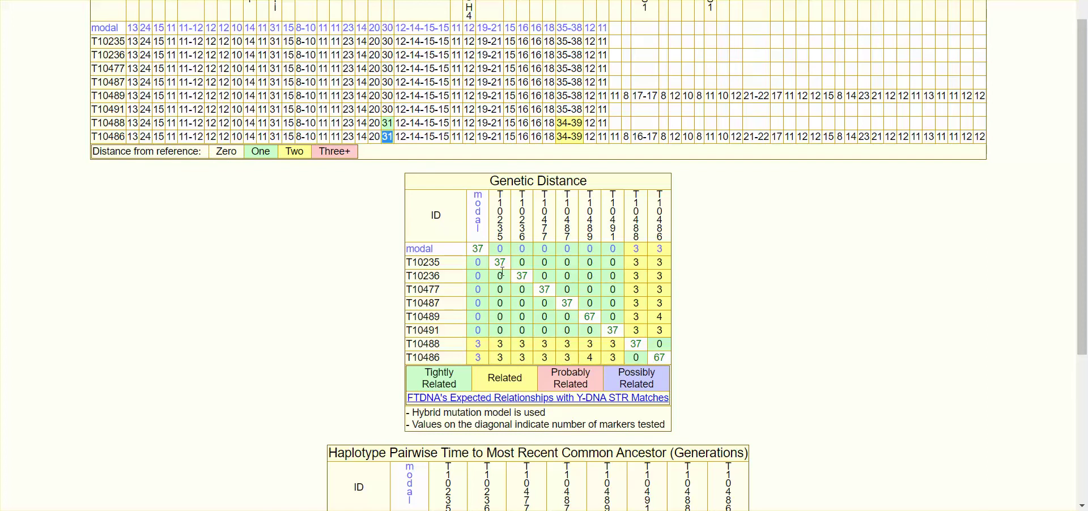
Step: In the pairwise TMRCA table, select the 3-25 estimate for T10235–T10486 and 0-12 for T10236–modal
mouse_move(502, 272)
mouse_move(579, 362)
scroll(220, 340, "down", 3)
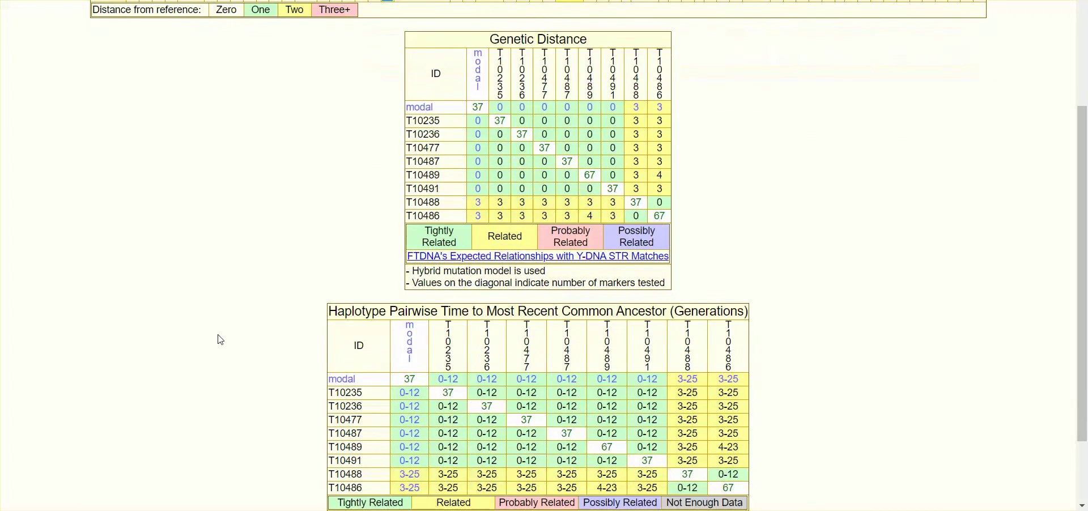
scroll(220, 340, "down", 2)
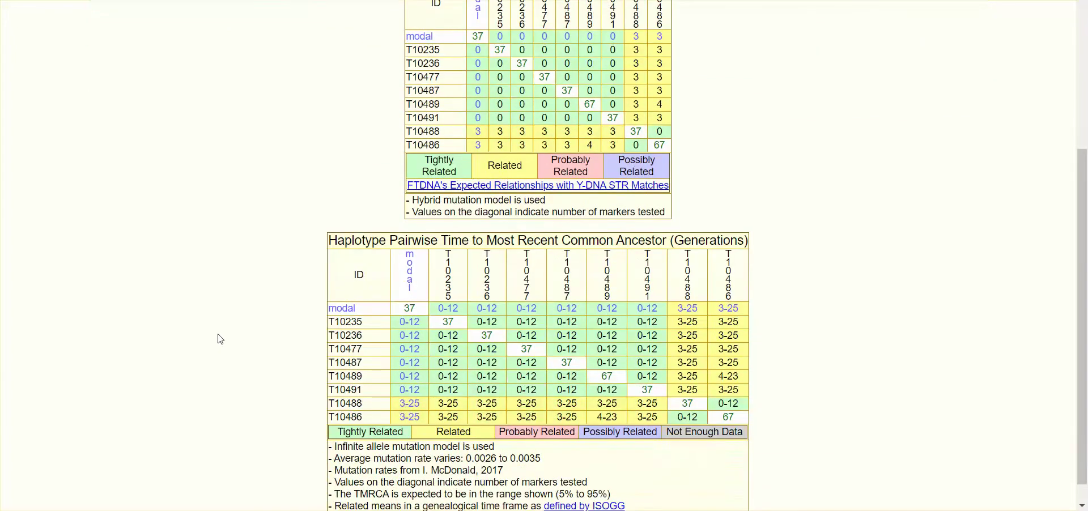
scroll(220, 339, "down", 1)
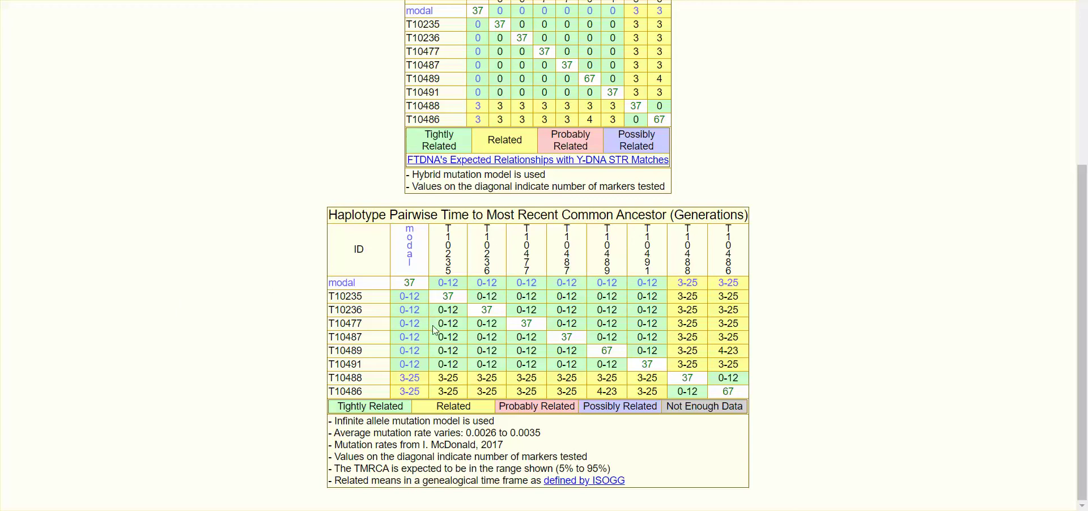
mouse_move(408, 322)
left_click_drag(743, 299, 718, 296)
mouse_move(711, 322)
left_click_drag(421, 312, 401, 310)
scroll(545, 255, "up", 15)
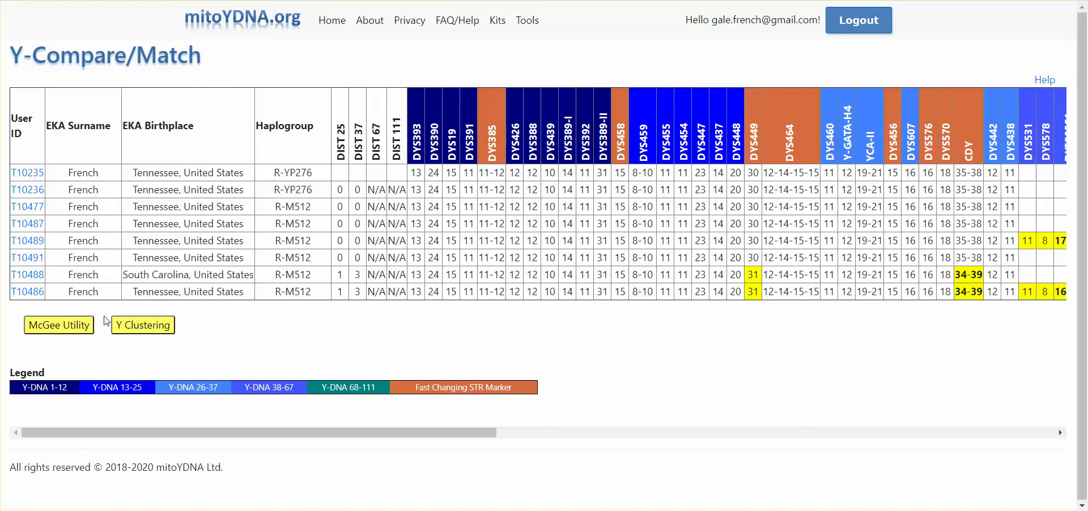
Step: Send the matches to Y Clustering, clear its input box and paste the copied eight-kit match table
left_click(140, 331)
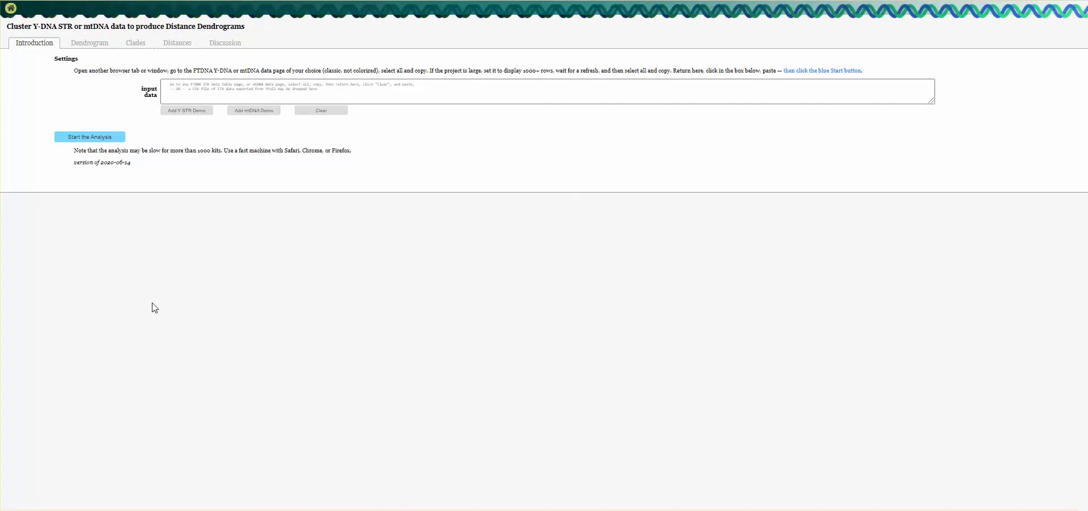
left_click(318, 117)
left_click(320, 113)
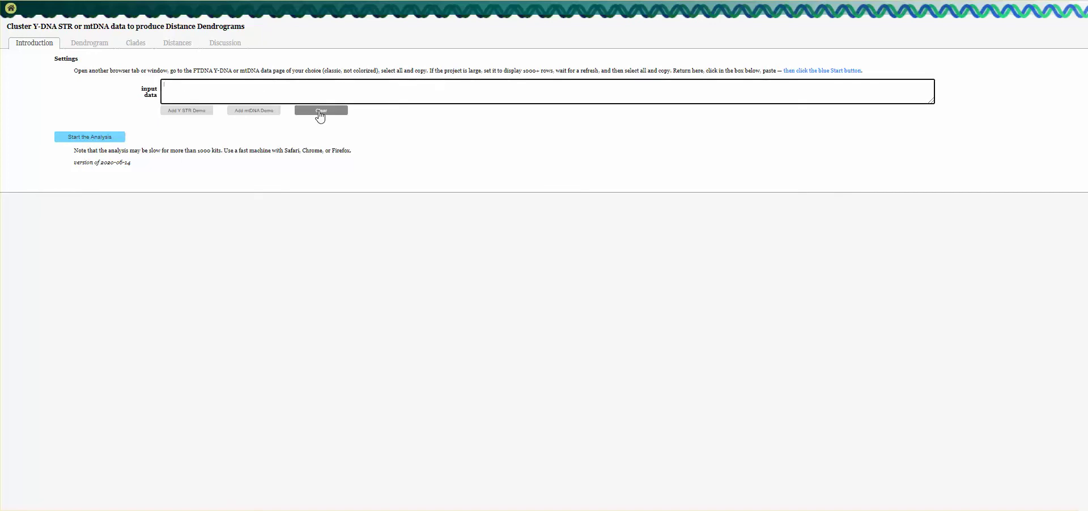
right_click(197, 91)
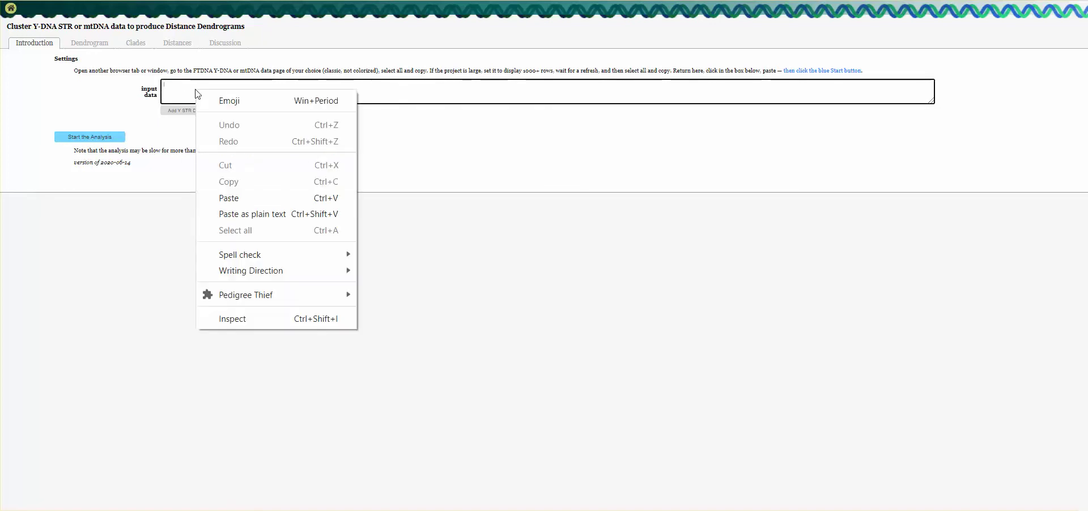
left_click(242, 197)
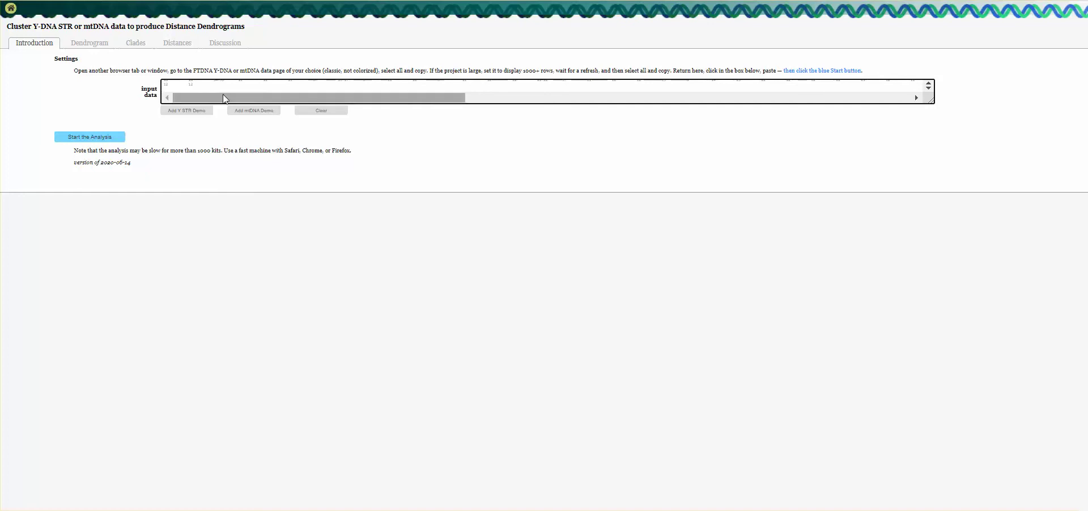
Step: Start the analysis to draw a circular distance dendrogram of the eight kits
left_click(95, 138)
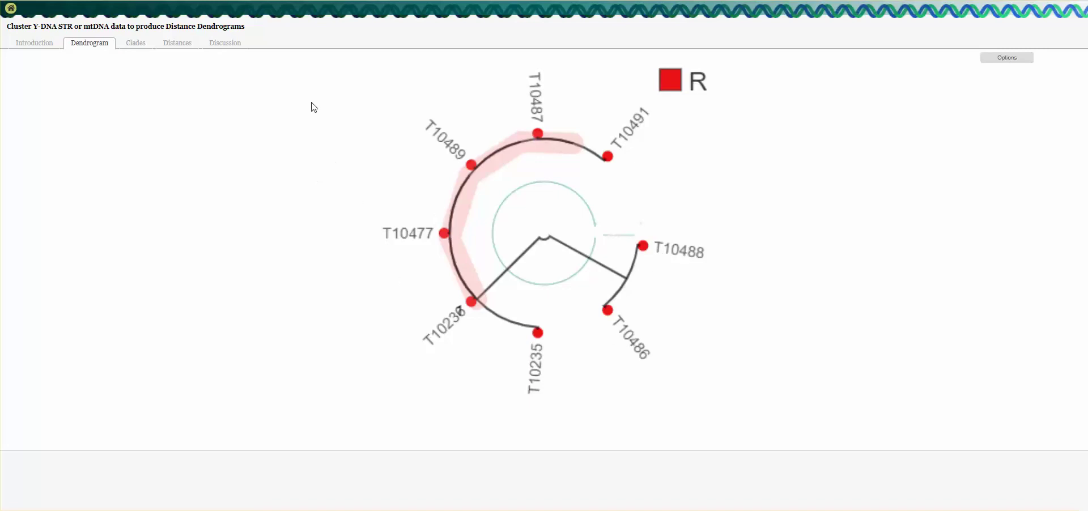
Step: Switch the dendrogram to the Linear layout with a tMRCA in generations scale
left_click(994, 59)
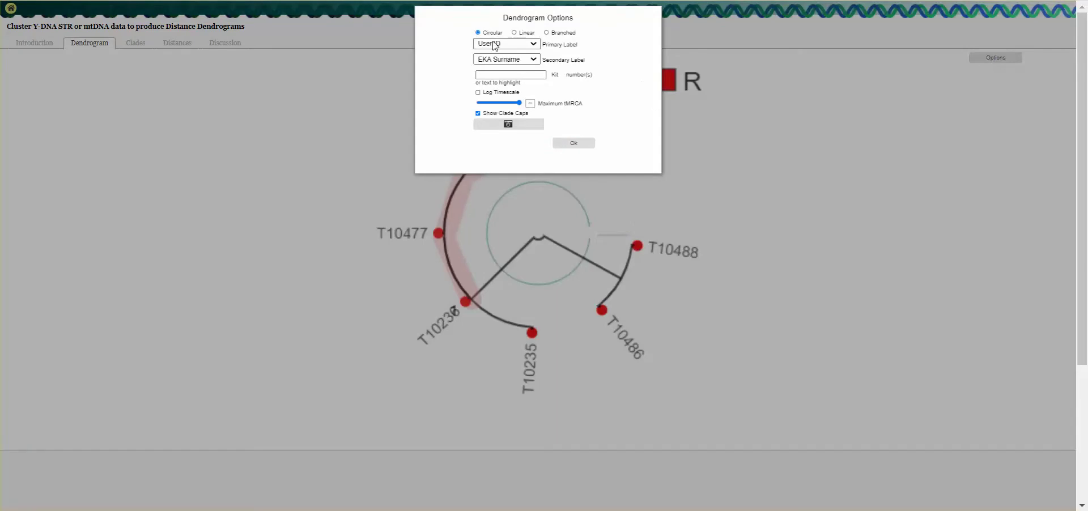
left_click(519, 34)
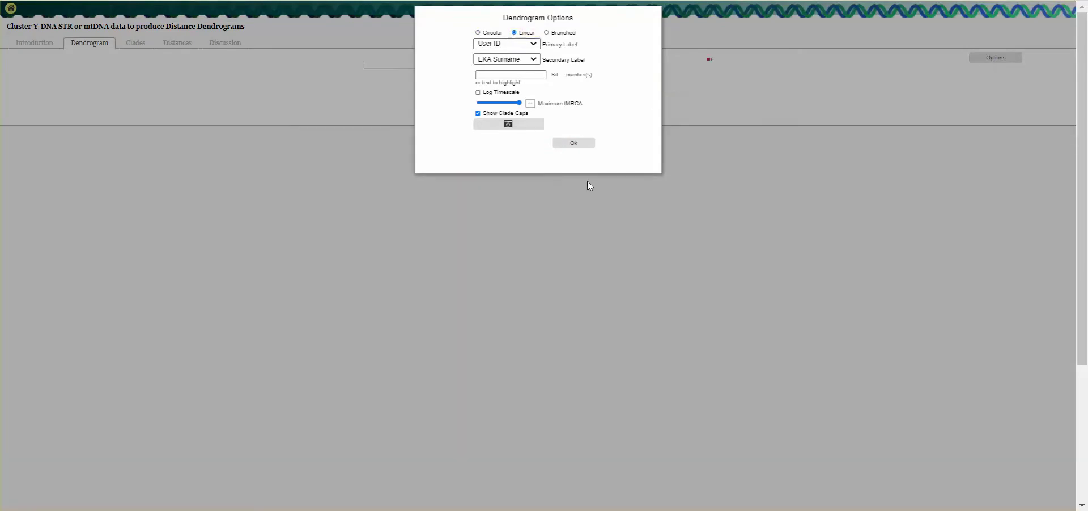
left_click(573, 144)
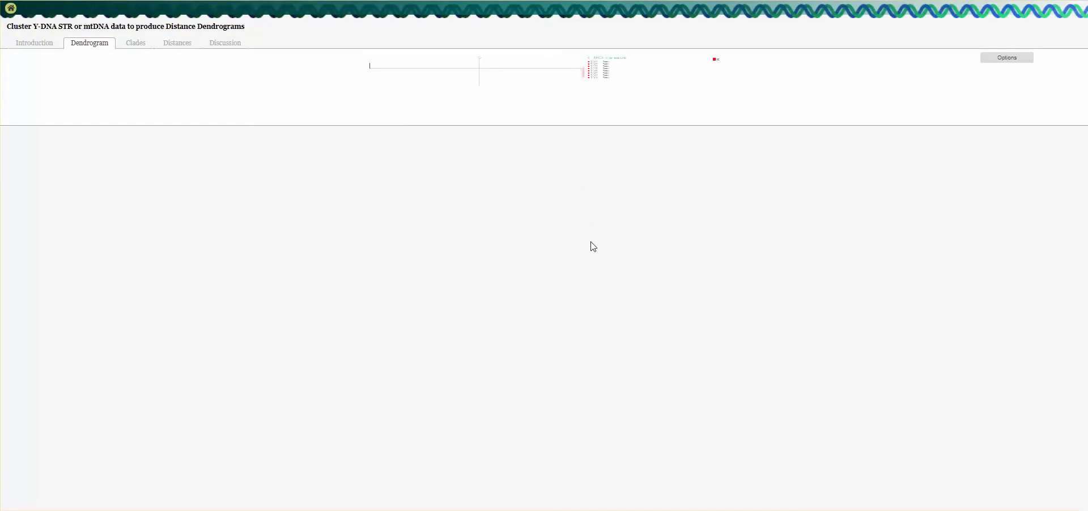
scroll(592, 246, "up", 5)
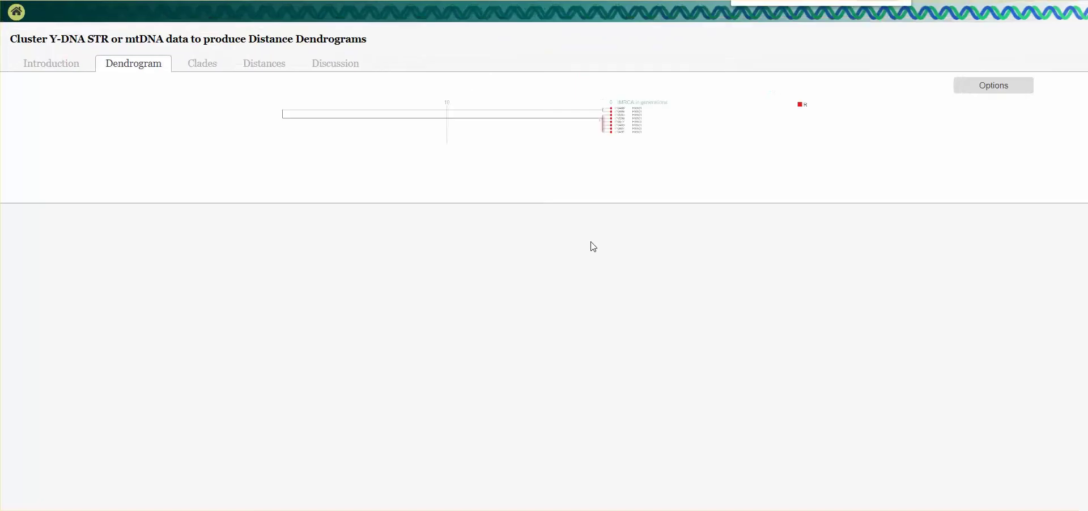
scroll(593, 246, "up", 2)
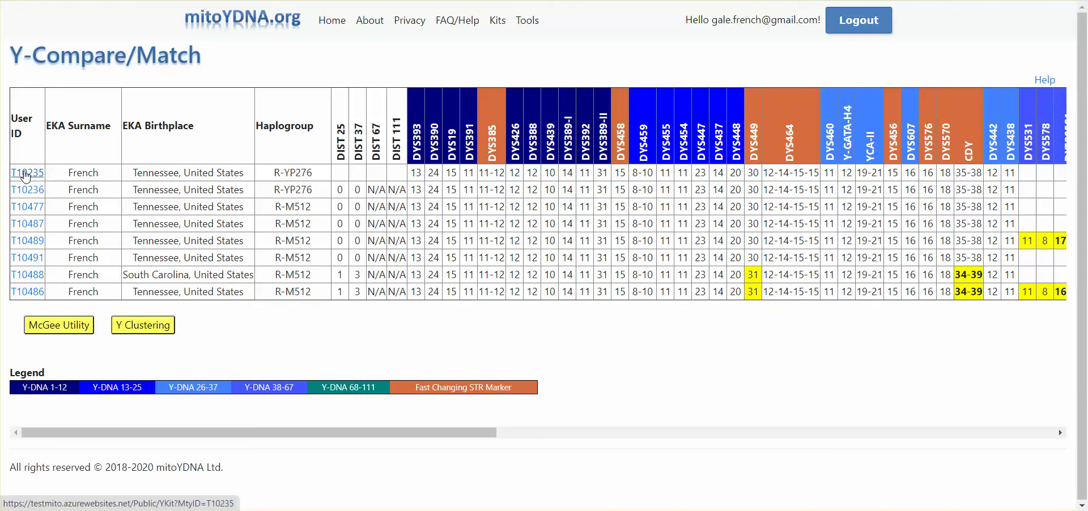
Step: Open kit T10235's YKit details and select its haplogroup R-YP276
left_click(26, 177)
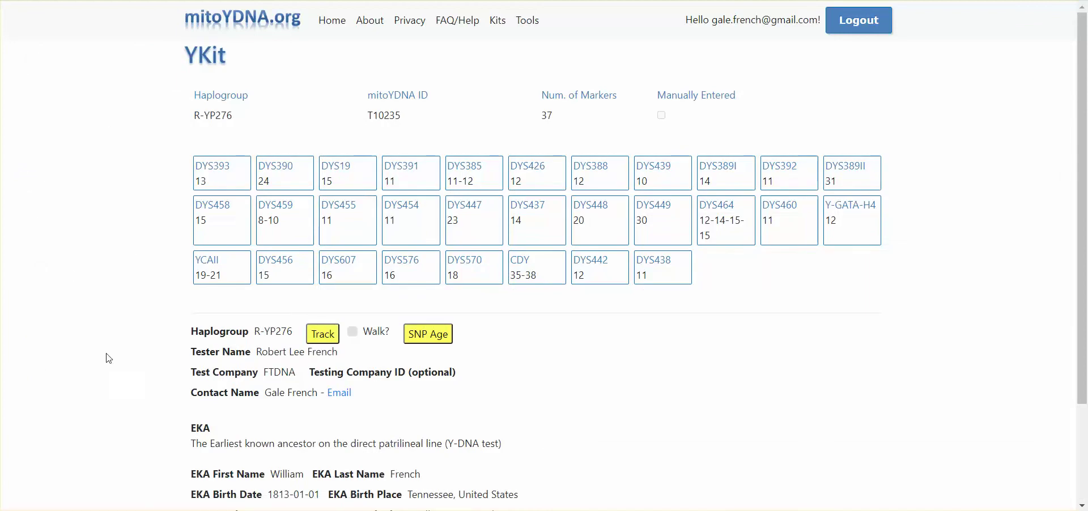
left_click_drag(254, 333, 296, 334)
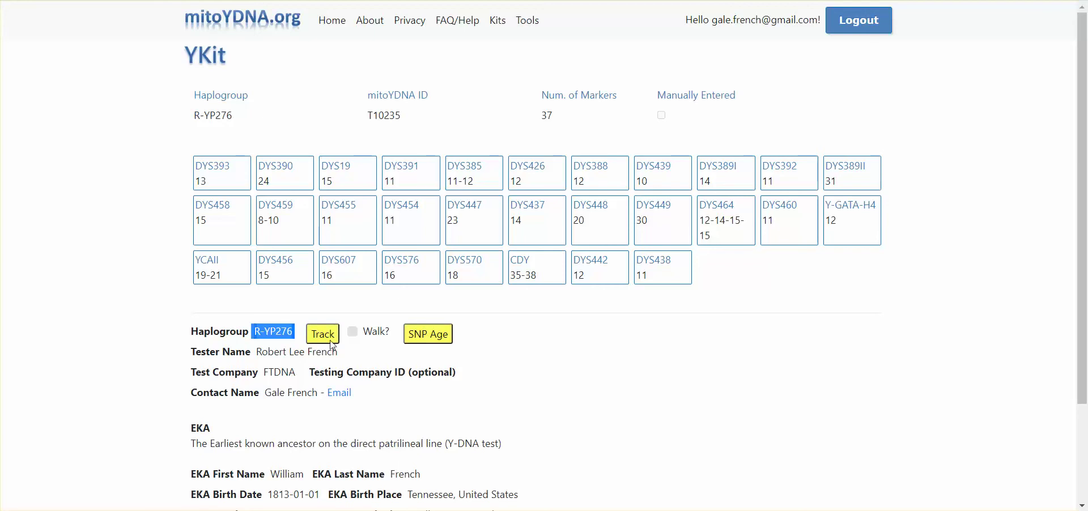
left_click(323, 334)
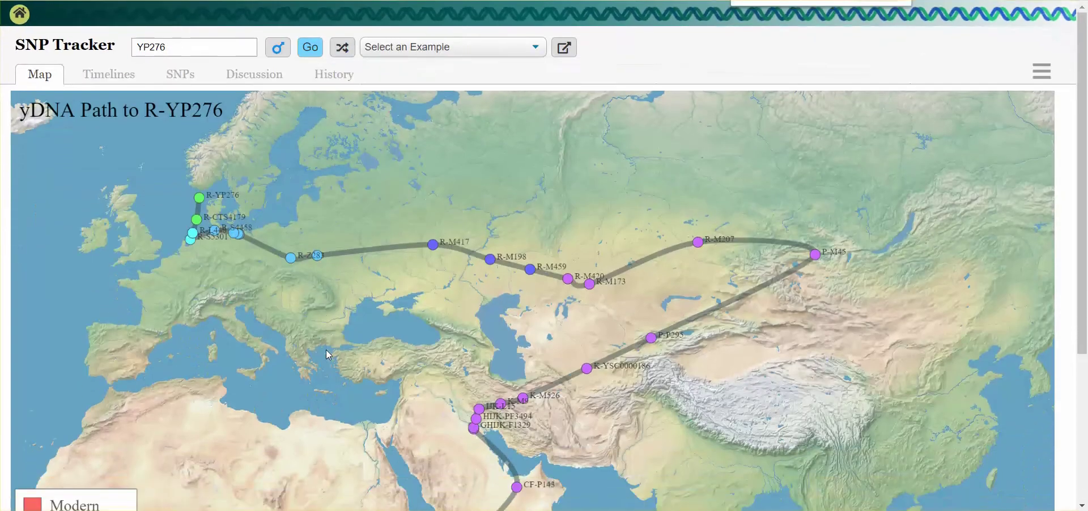
scroll(327, 355, "down", 2)
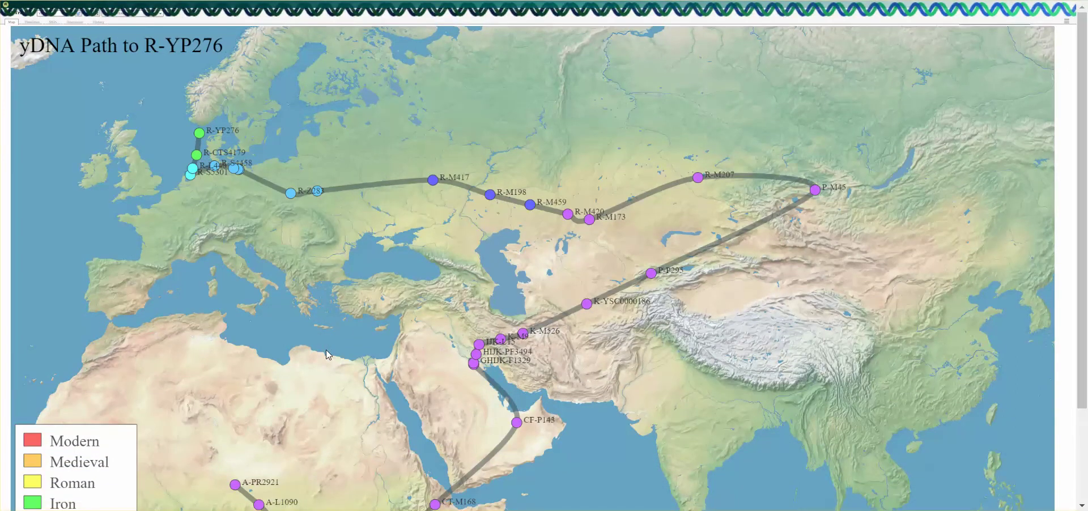
scroll(67, 320, "down", 3)
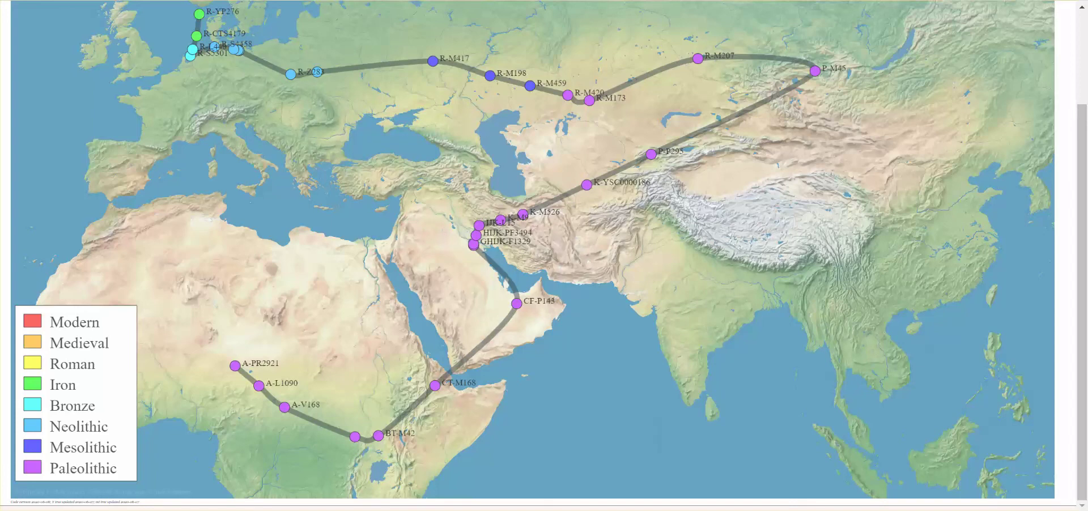
key("alt+Left")
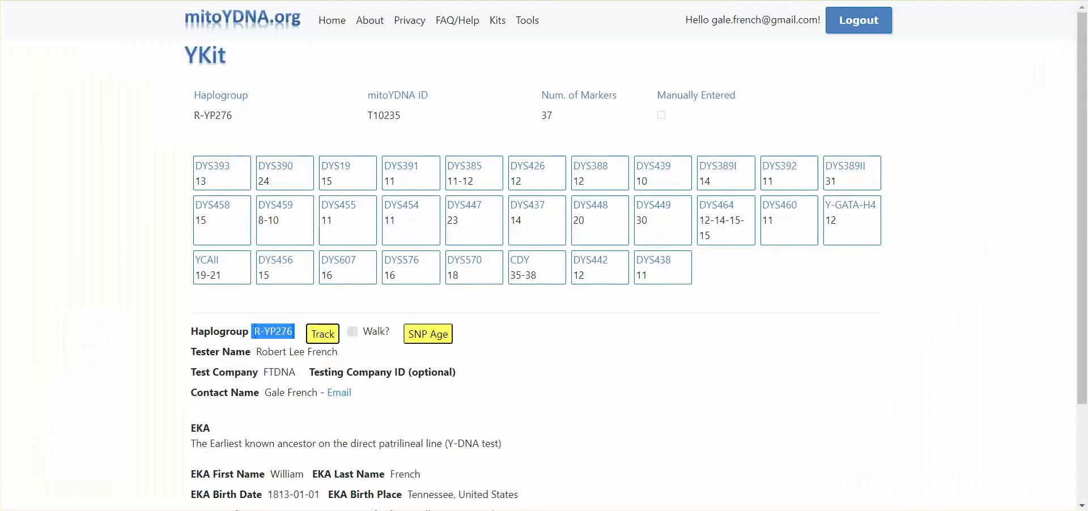
left_click(426, 335)
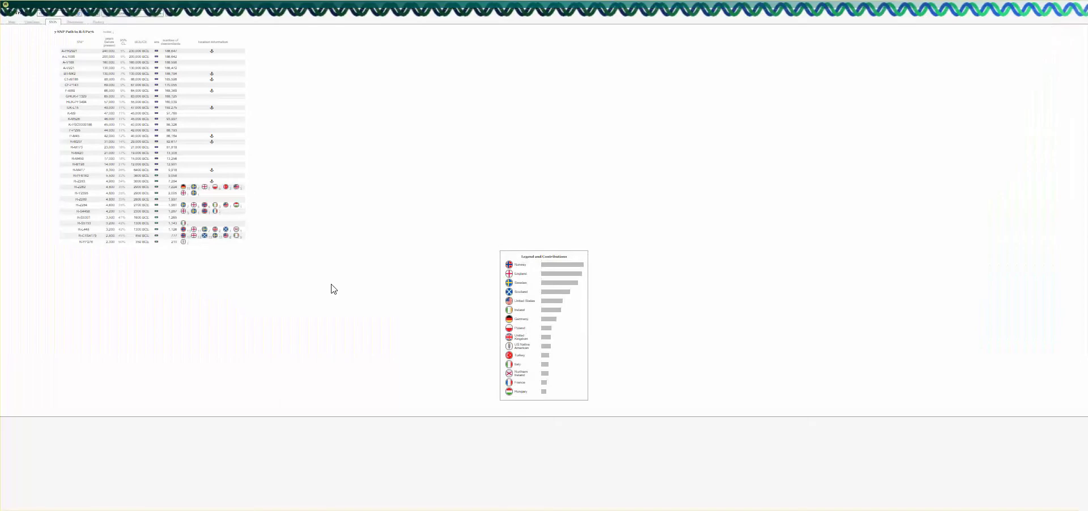
scroll(334, 289, "up", 7)
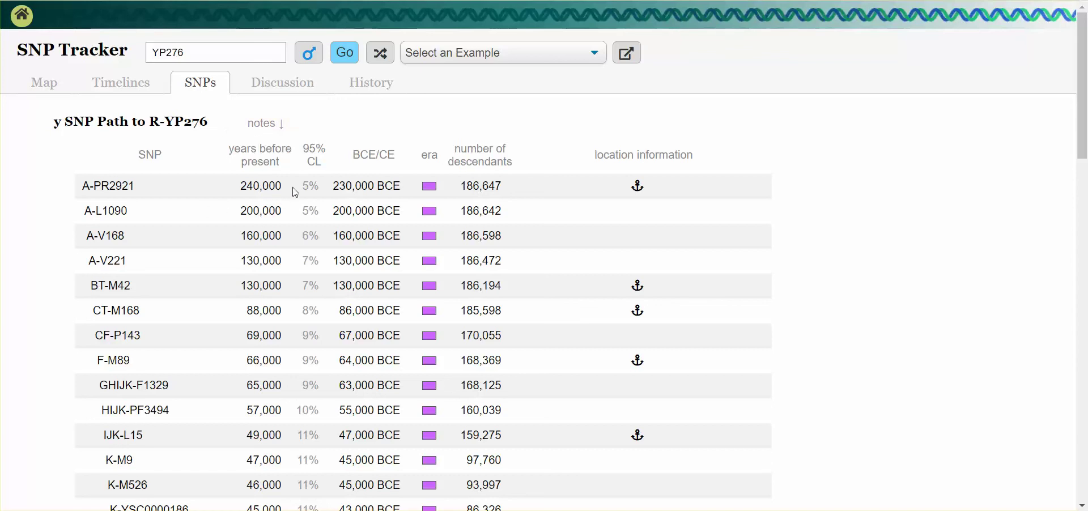
scroll(282, 190, "down", 3)
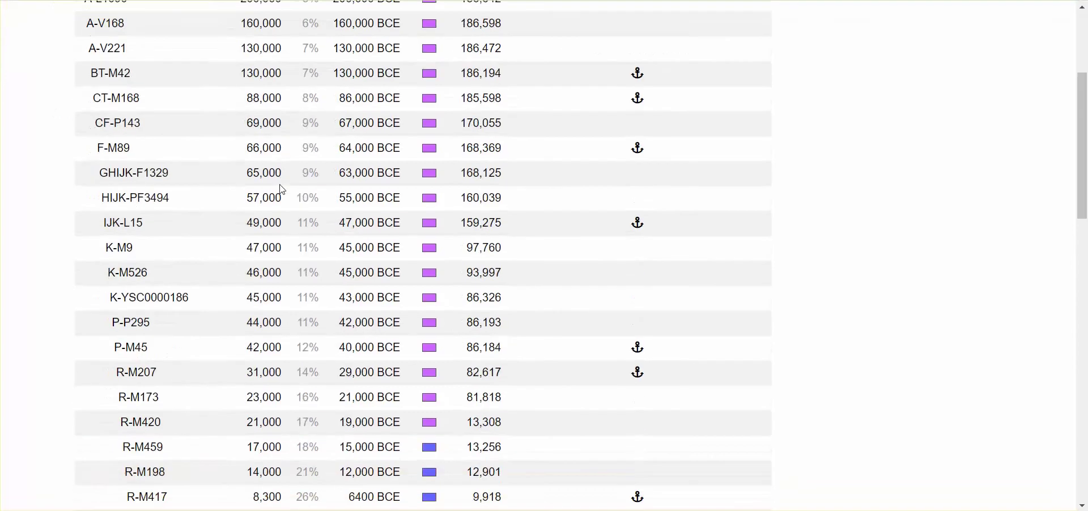
scroll(282, 190, "down", 7)
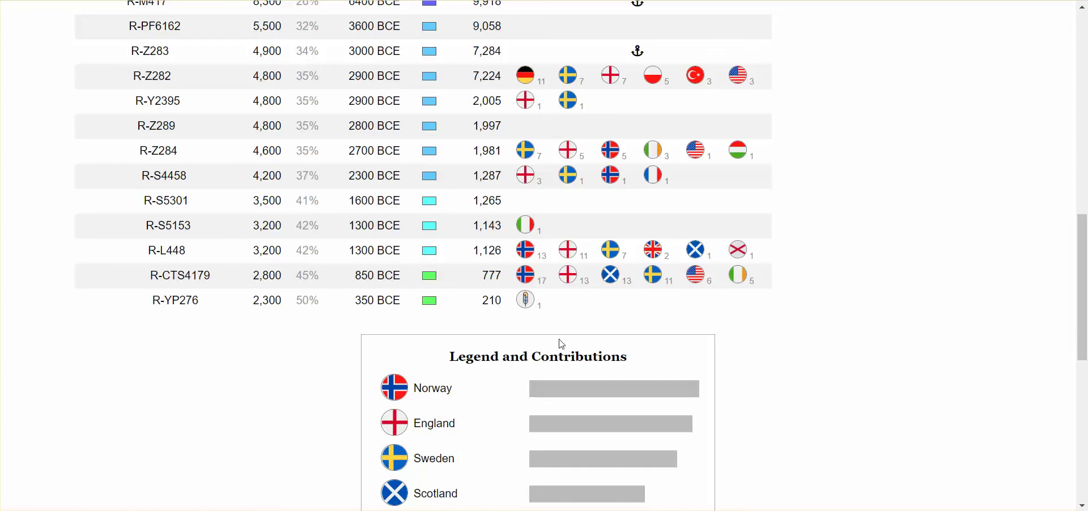
scroll(552, 331, "down", 3)
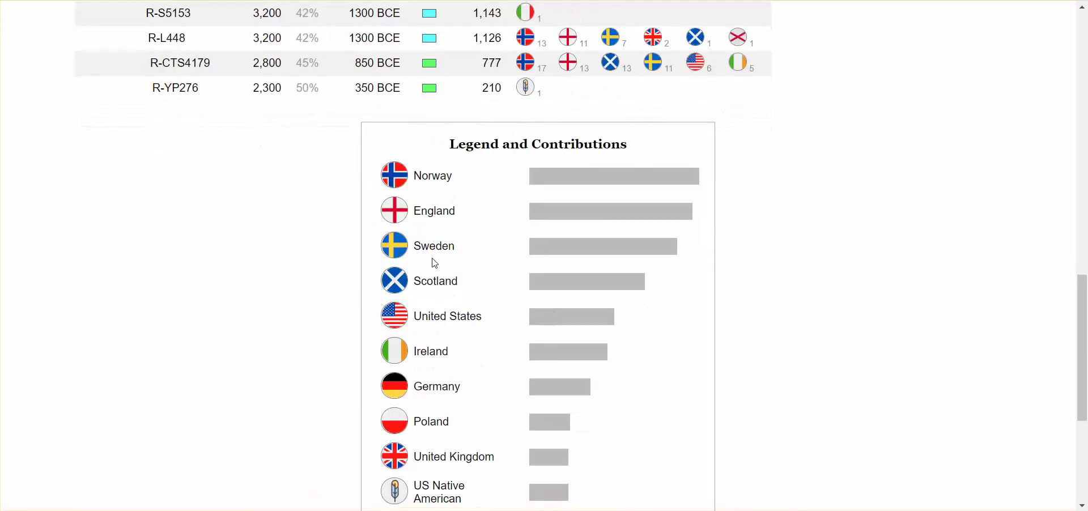
scroll(454, 283, "down", 1)
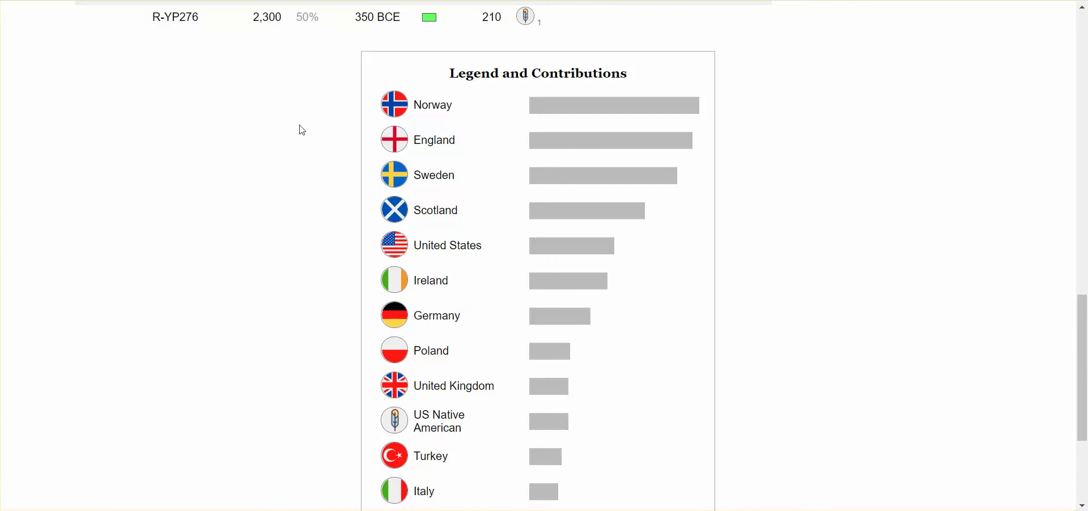
scroll(302, 137, "up", 10)
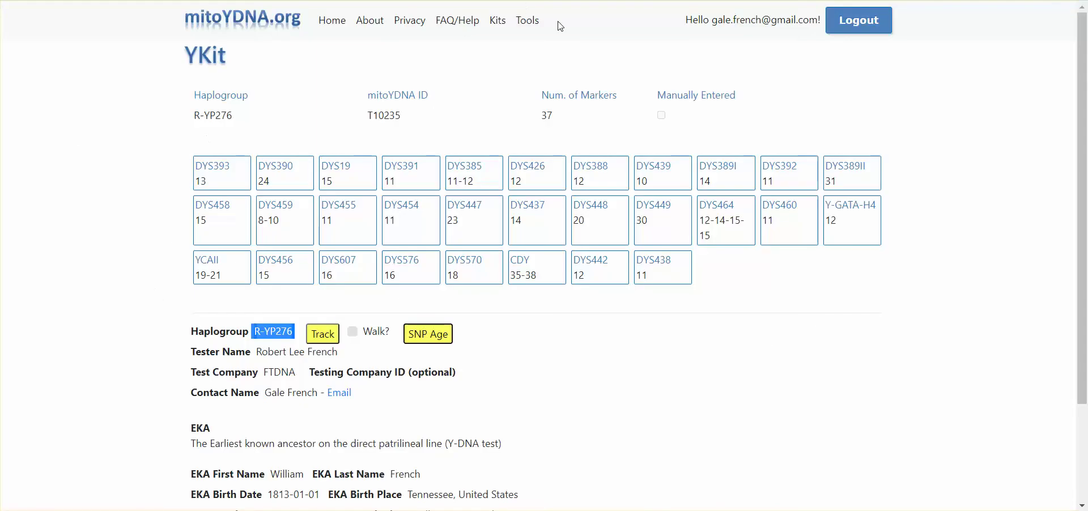
left_click(521, 25)
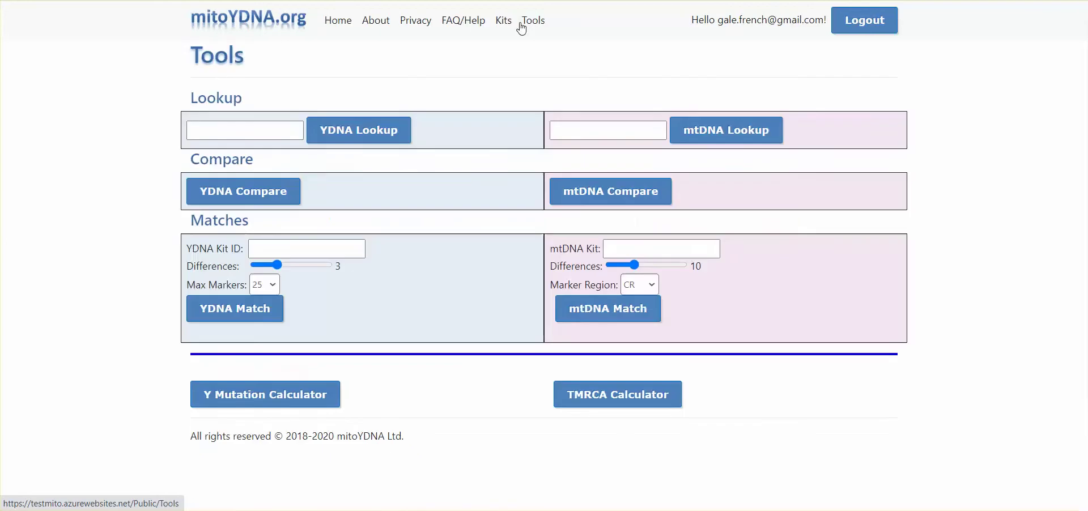
left_click(613, 253)
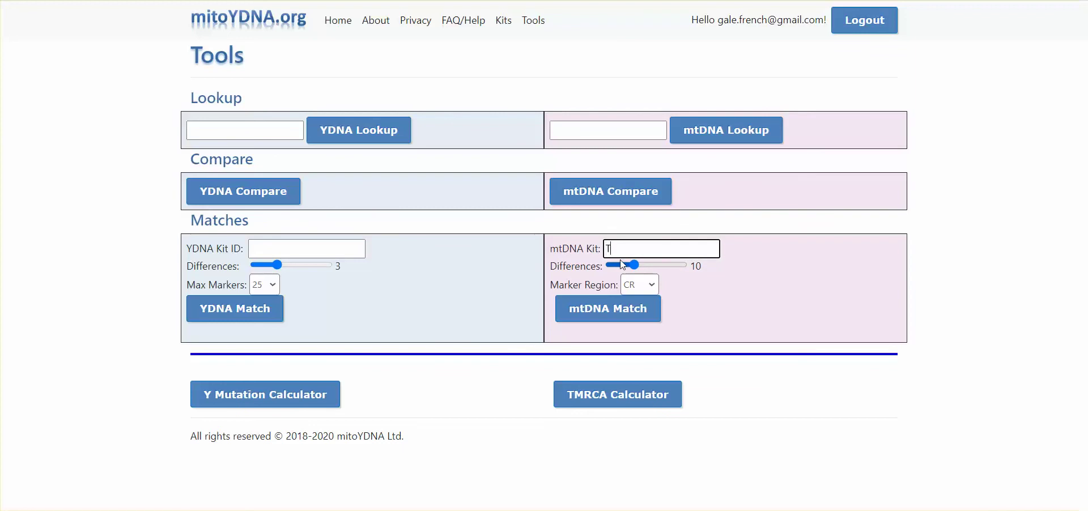
type("T10431")
left_click_drag(634, 266, 627, 271)
left_click(642, 285)
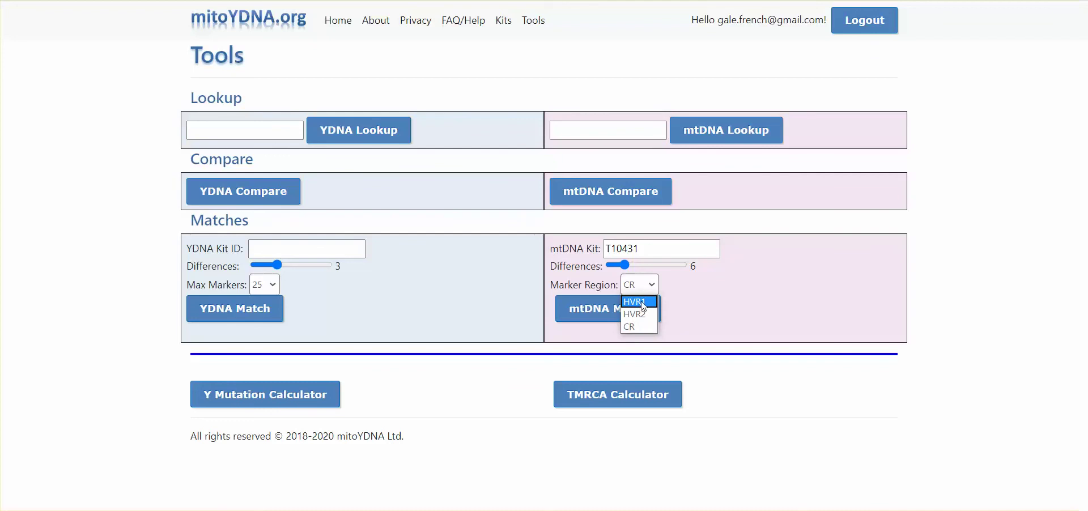
left_click(644, 303)
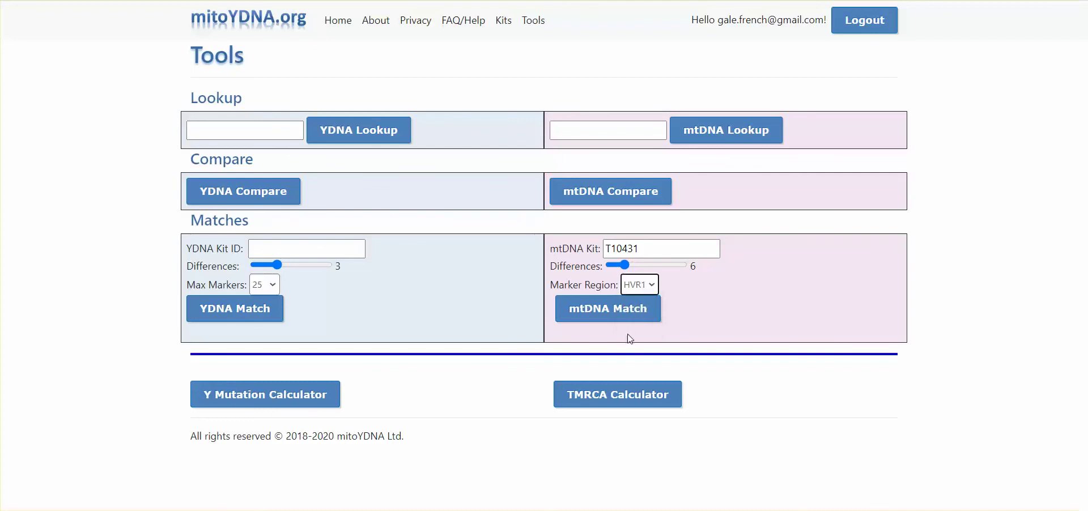
left_click(603, 313)
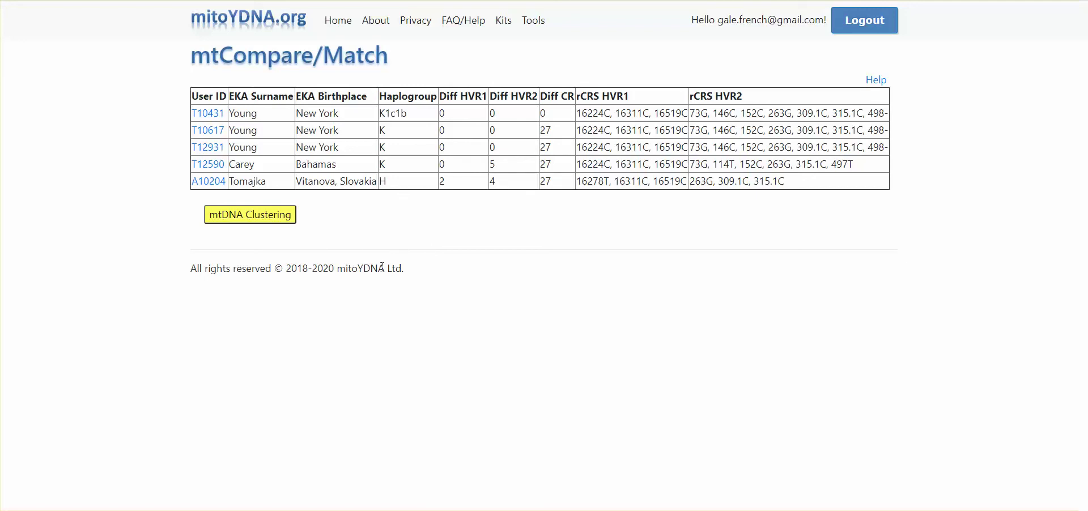
left_click(264, 215)
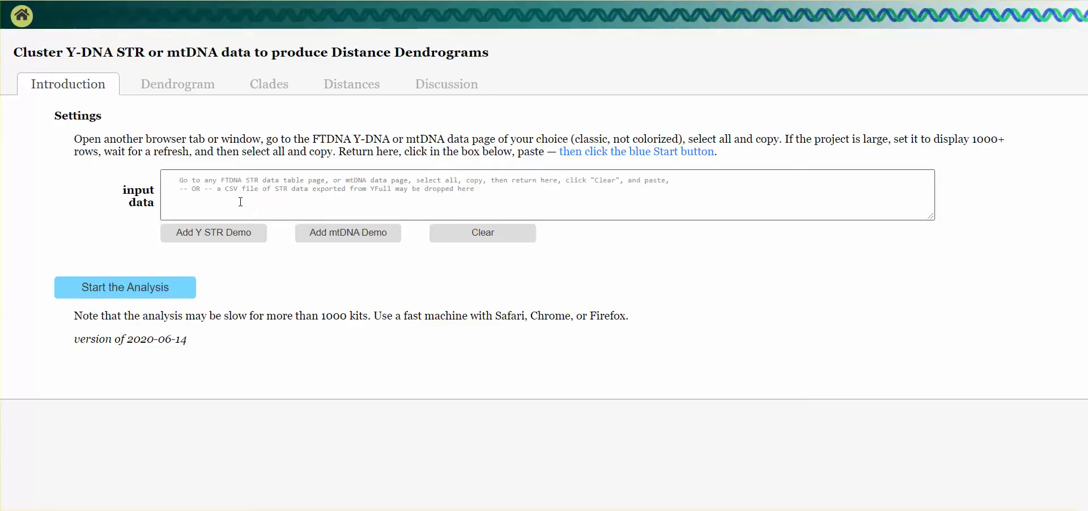
Step: Replace the input with the pasted mtDNA match data, run the analysis, and zoom out to fit the dendrogram
left_click(482, 235)
right_click(272, 181)
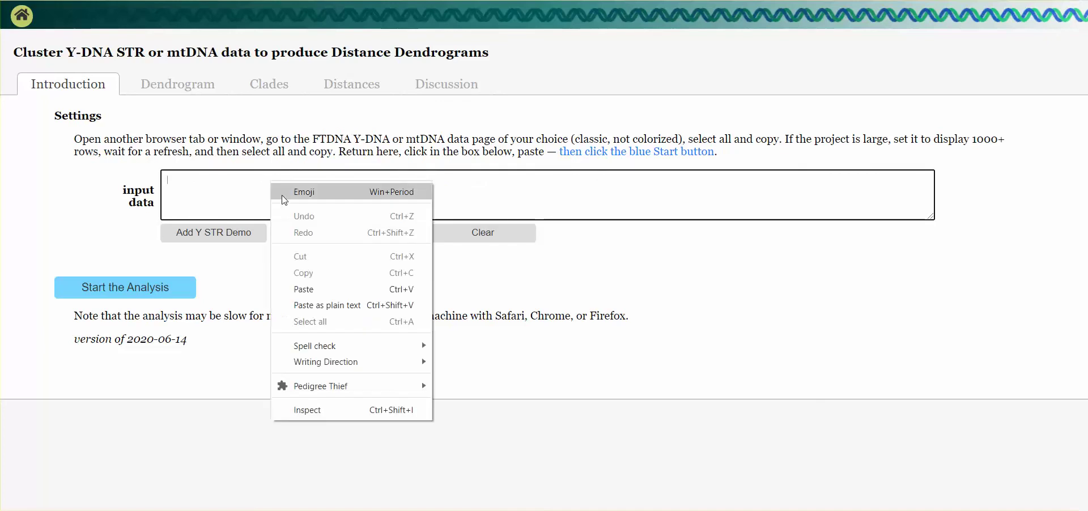
left_click(291, 282)
left_click(140, 288)
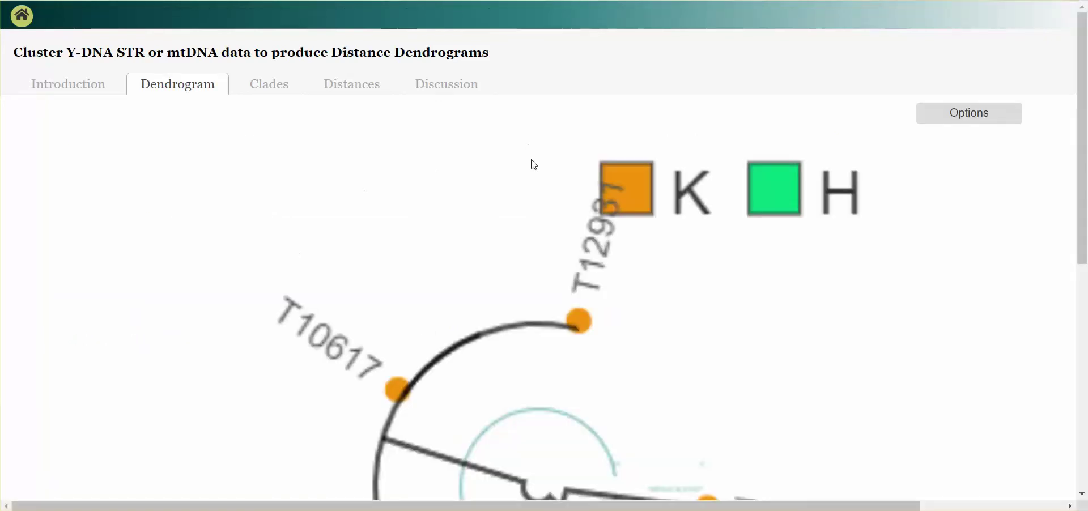
key("ctrl+minus")
key("ctrl+minus")
key("ctrl+minus")
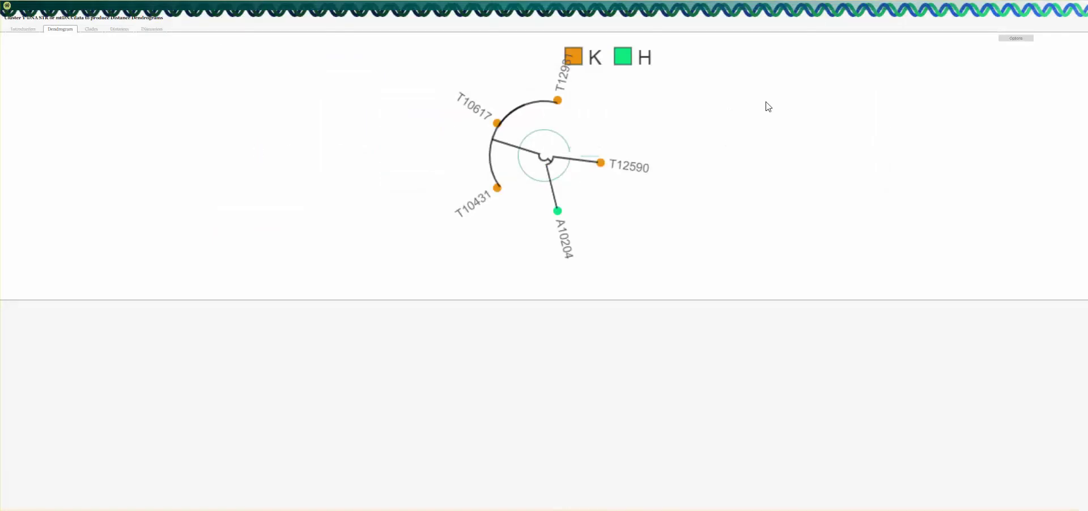
Step: Save the dendrogram as dendrogram_mito.jpg in Downloads, replacing the existing file
left_click(1014, 40)
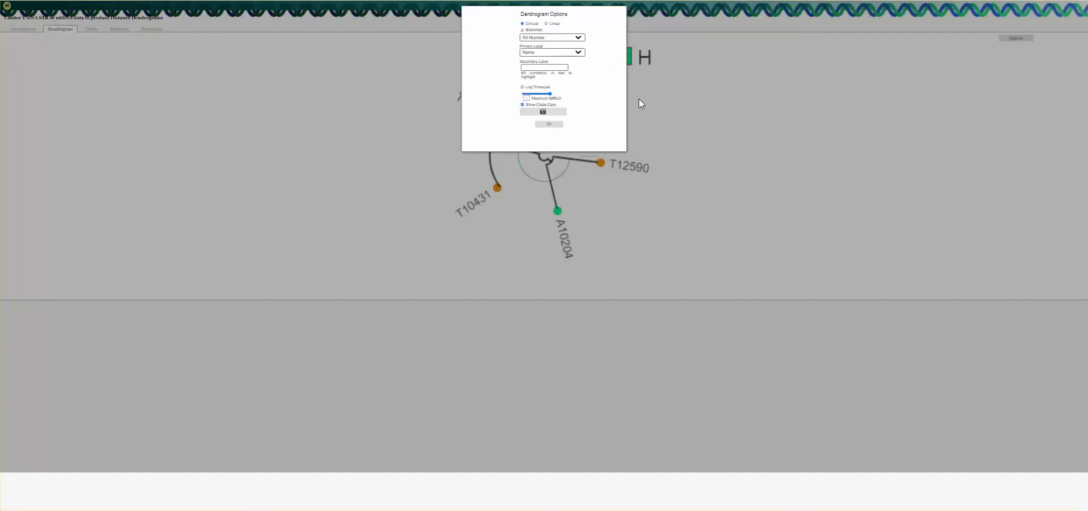
left_click(543, 113)
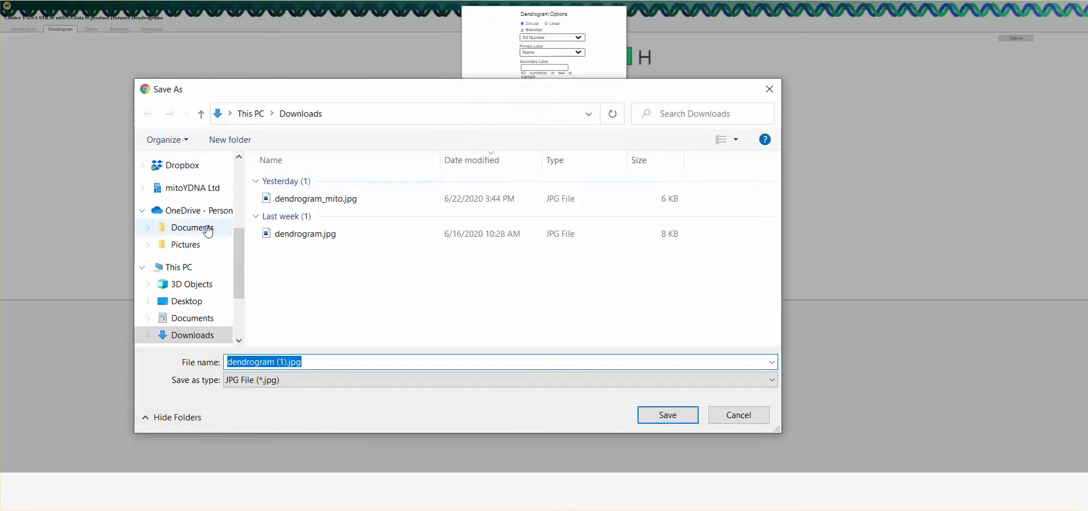
left_click(314, 199)
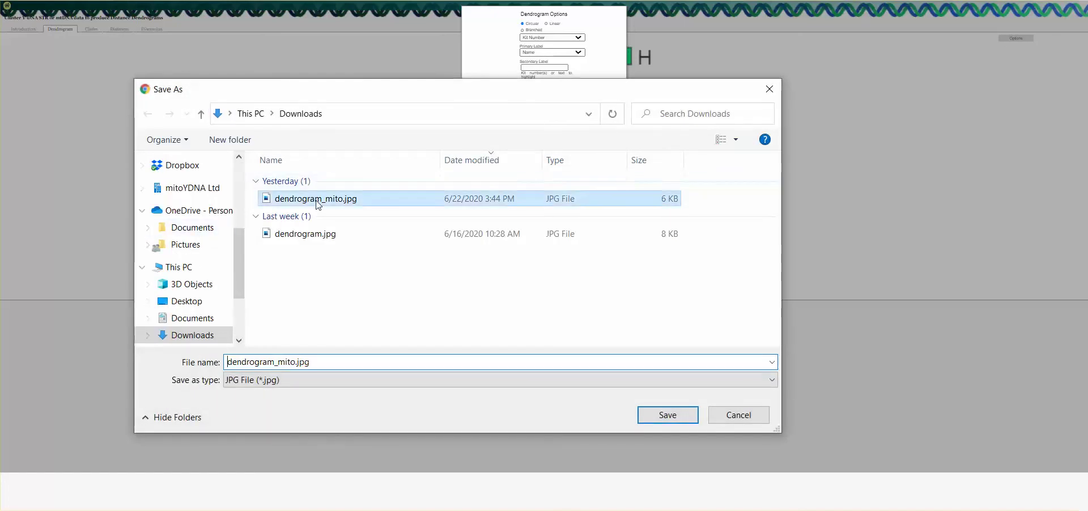
left_click(669, 416)
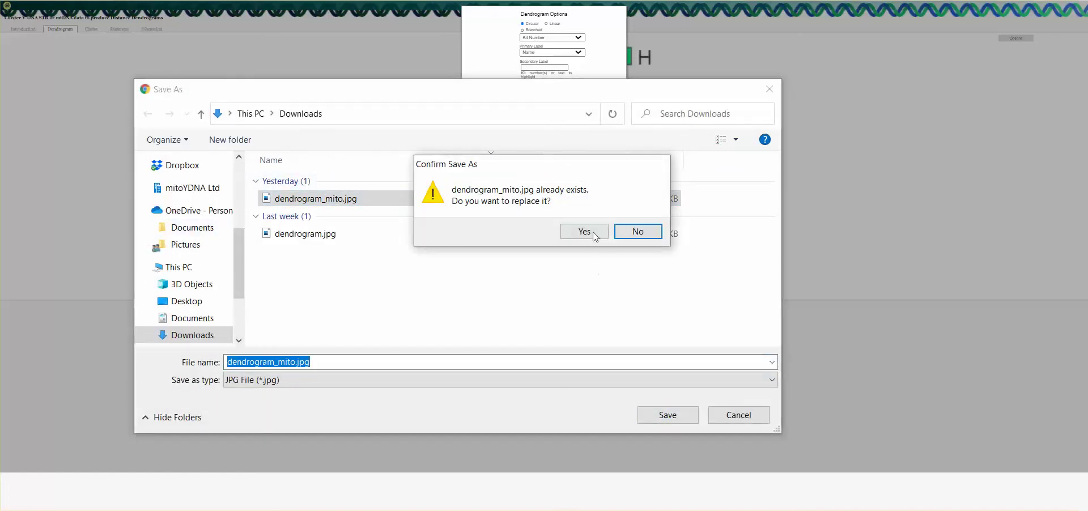
left_click(592, 235)
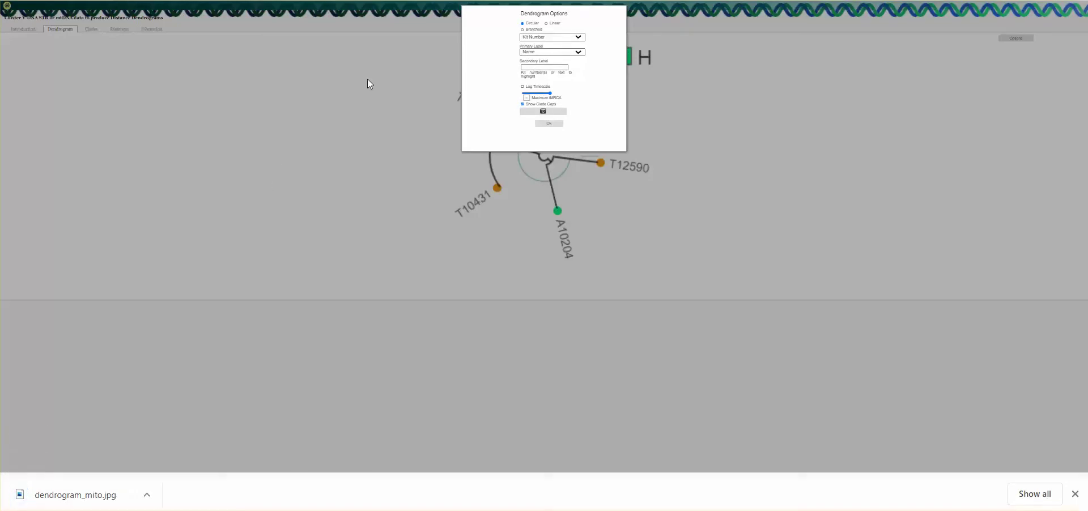
Step: Open the saved dendrogram_mito.jpg to check it, then return to the mtDNA match results
left_click(83, 502)
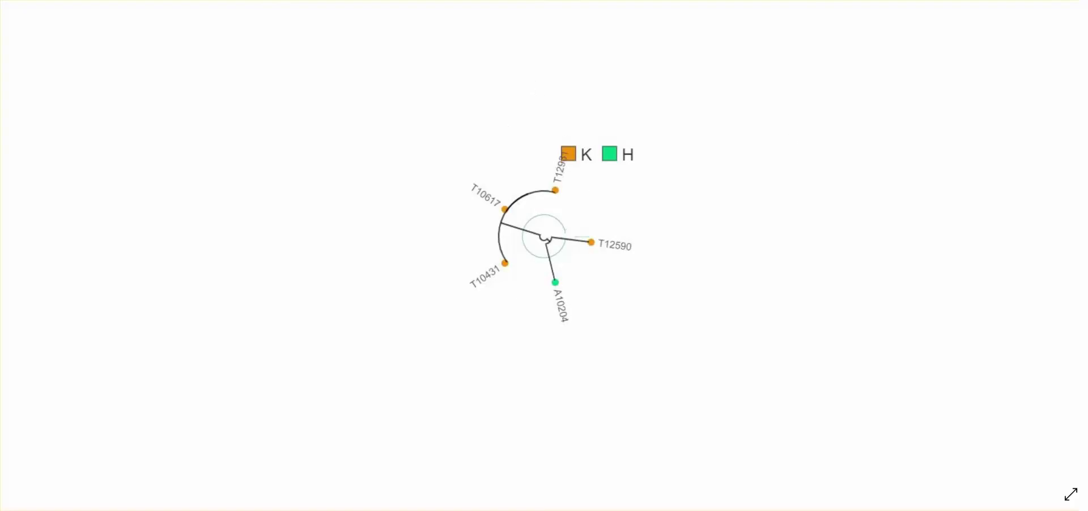
key("Escape")
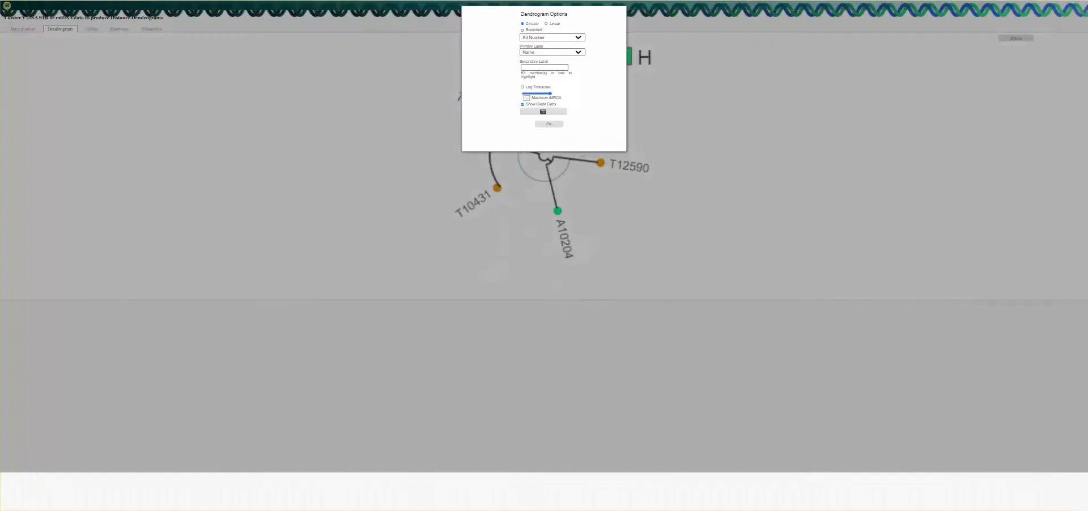
key("ctrl+w")
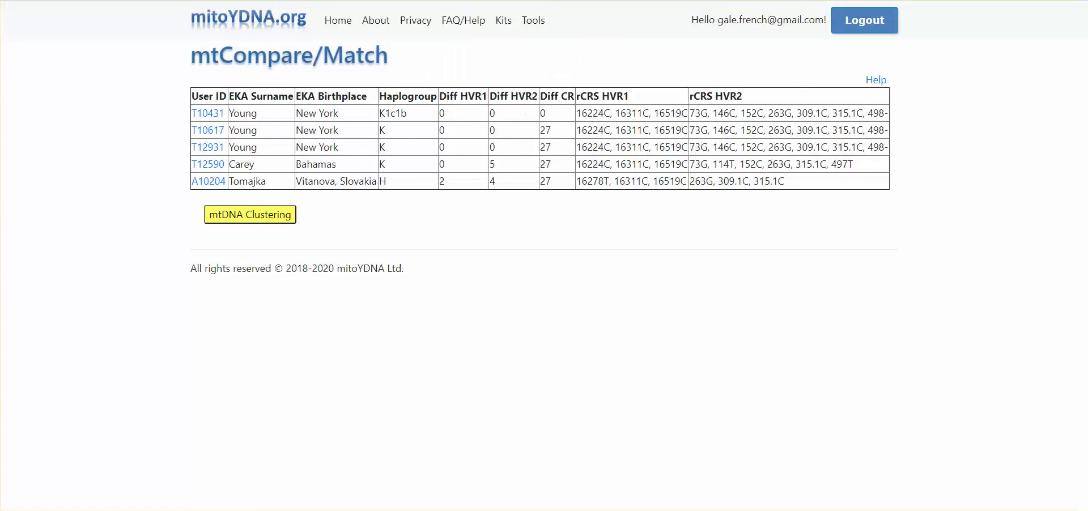
Step: Go to the mitoYDNA.org home page and reload it to show News and Information
left_click(340, 26)
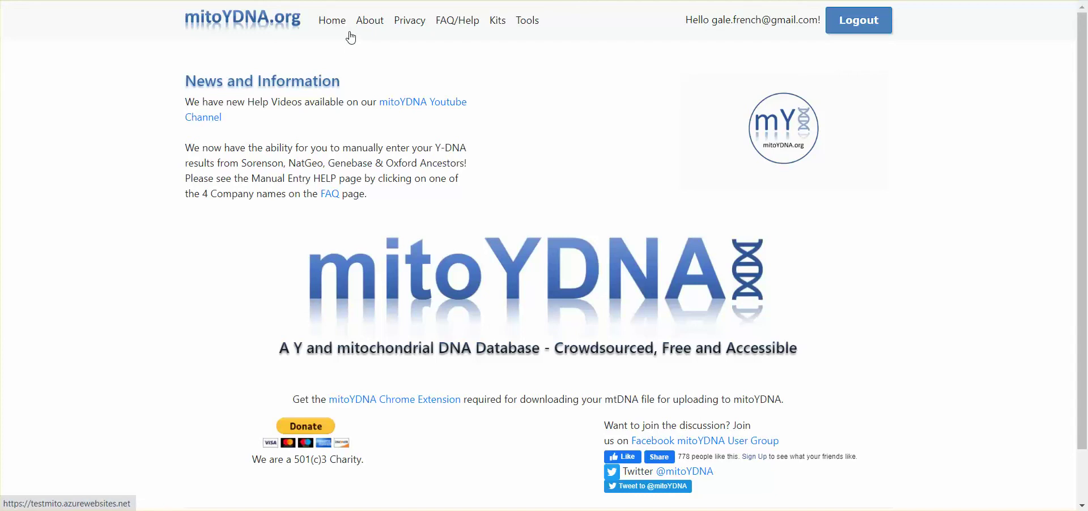
left_click(348, 35)
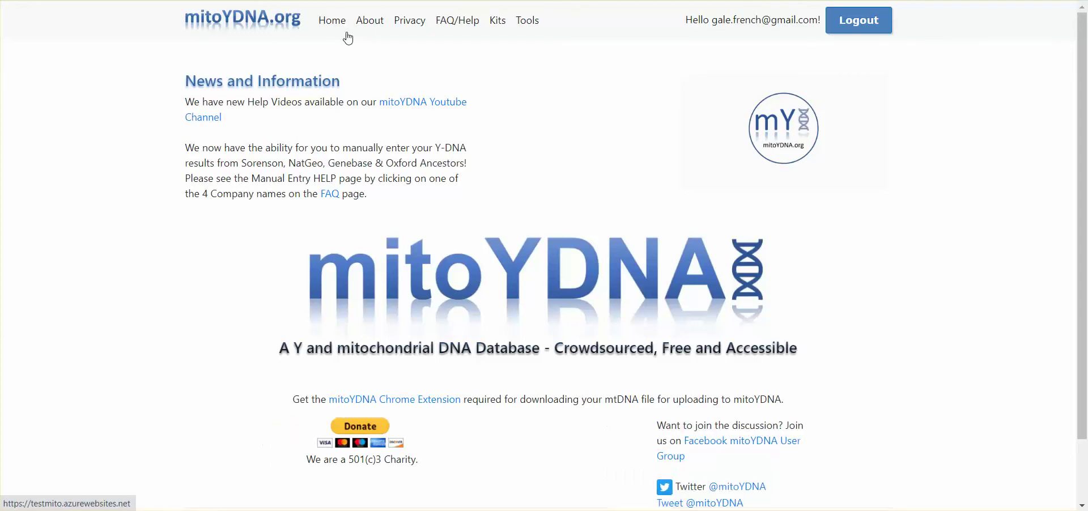